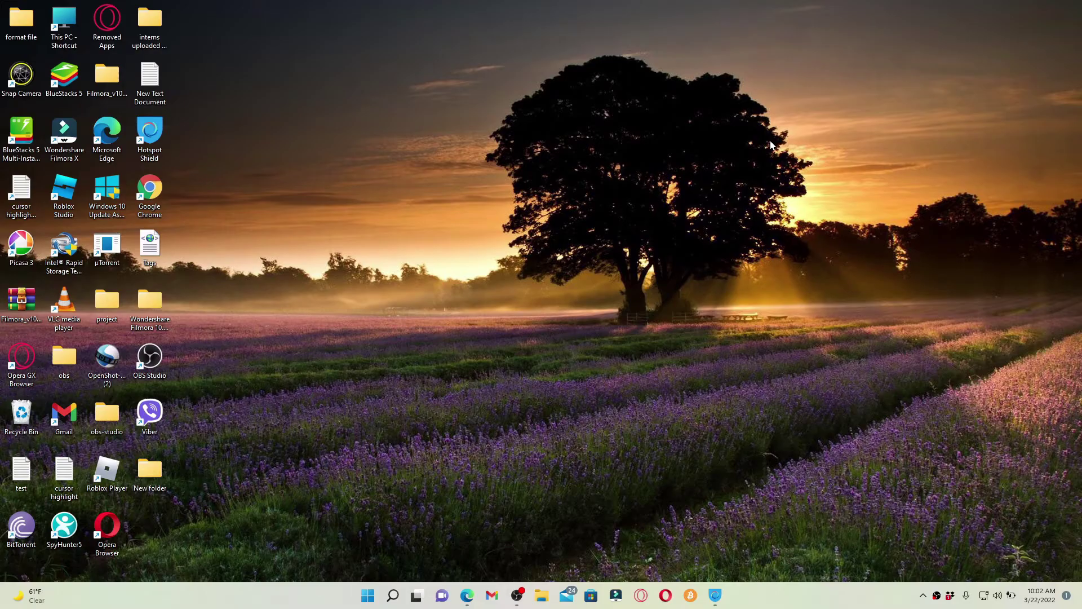
Open create.snapchat.com in Microsoft Edge
click(468, 596)
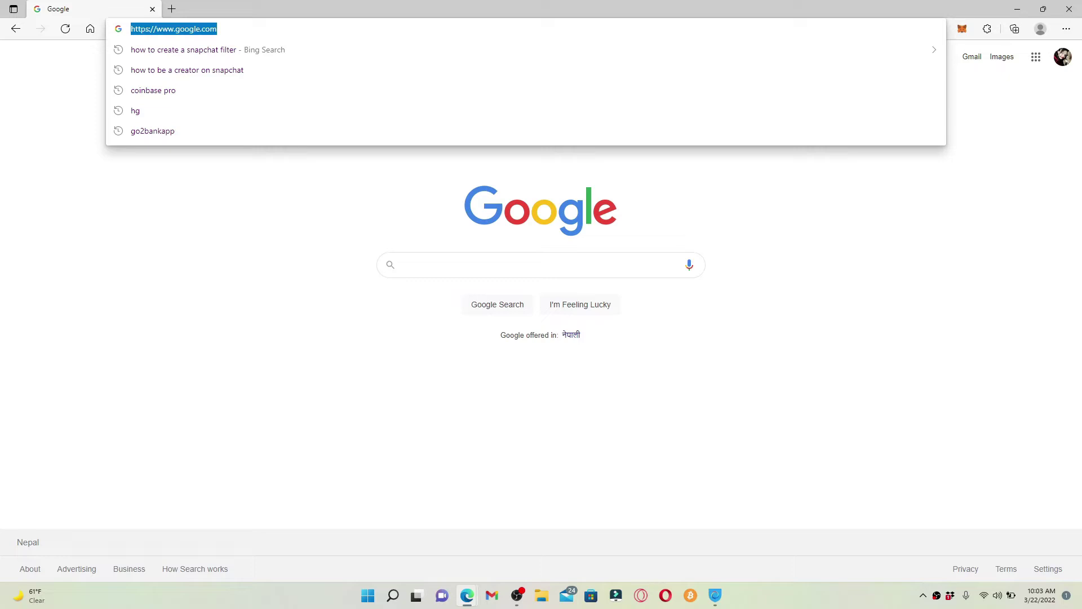
text(create)
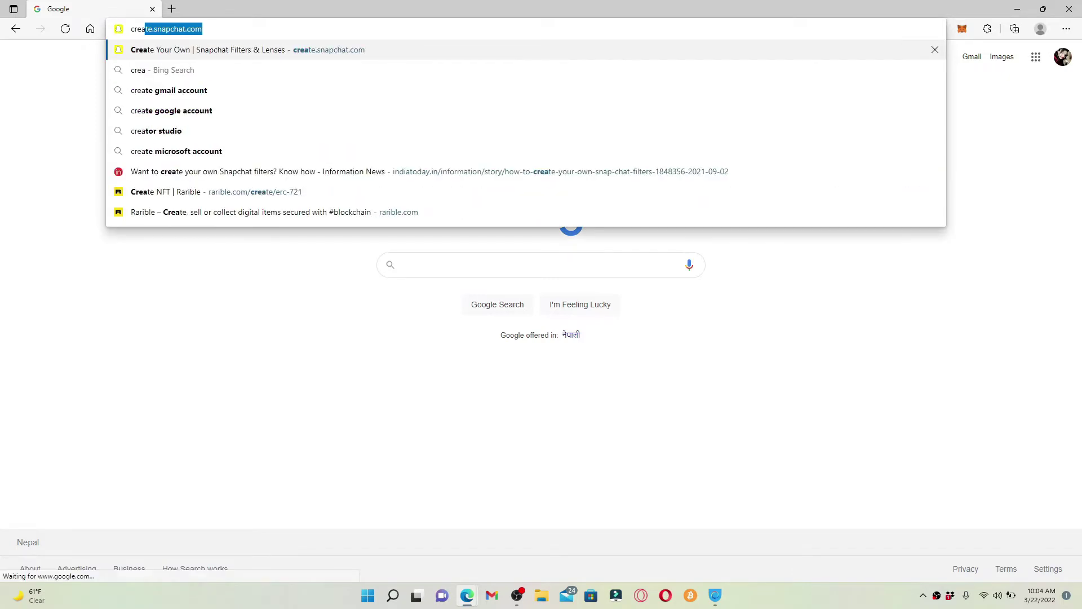
key(Return)
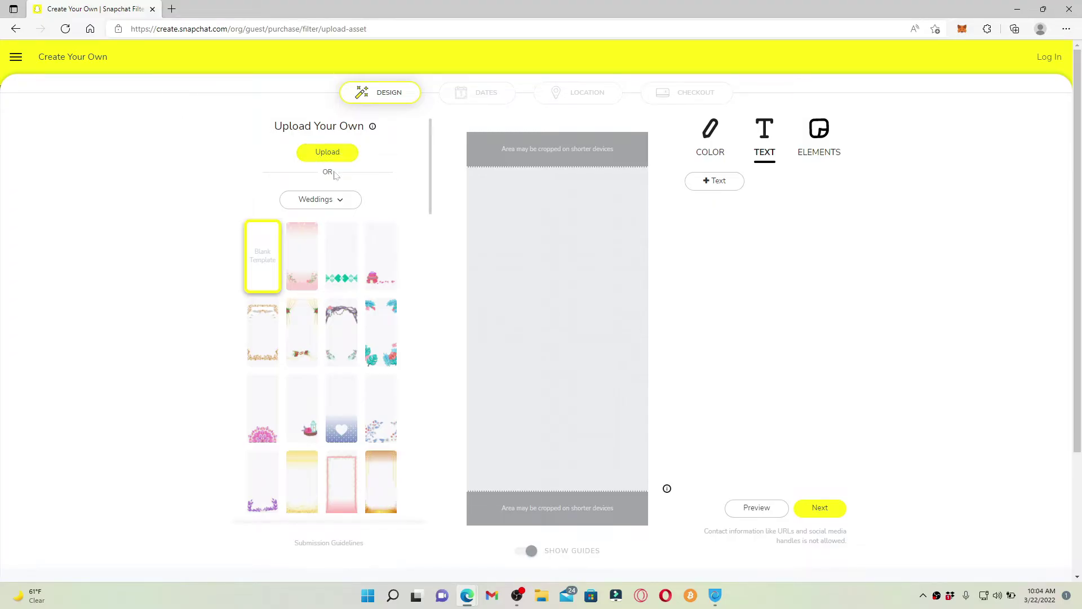
Load the Cheers! template from the Other template category
click(338, 201)
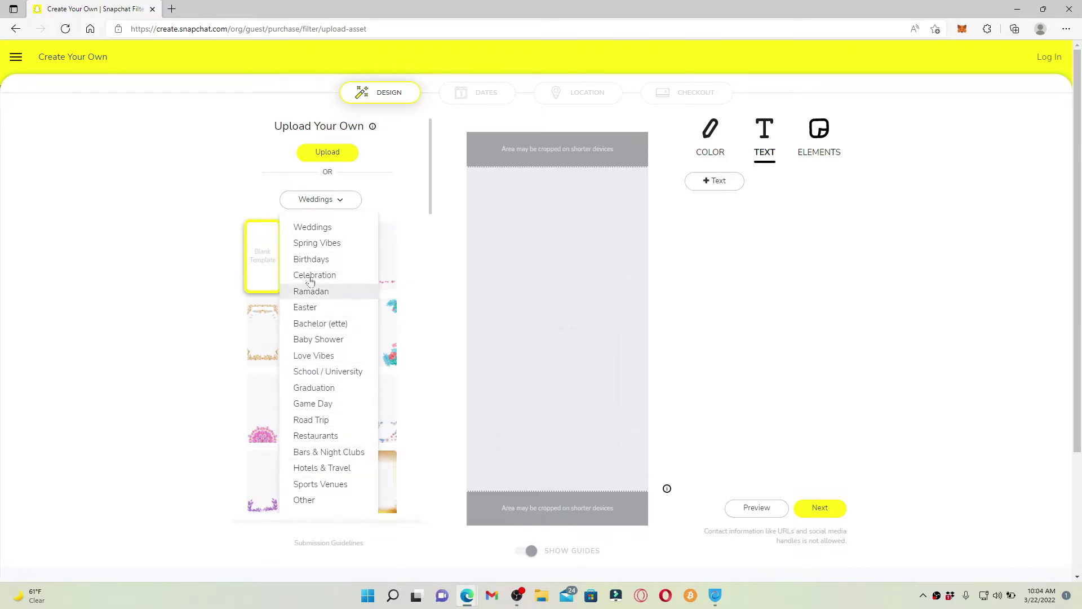
click(330, 245)
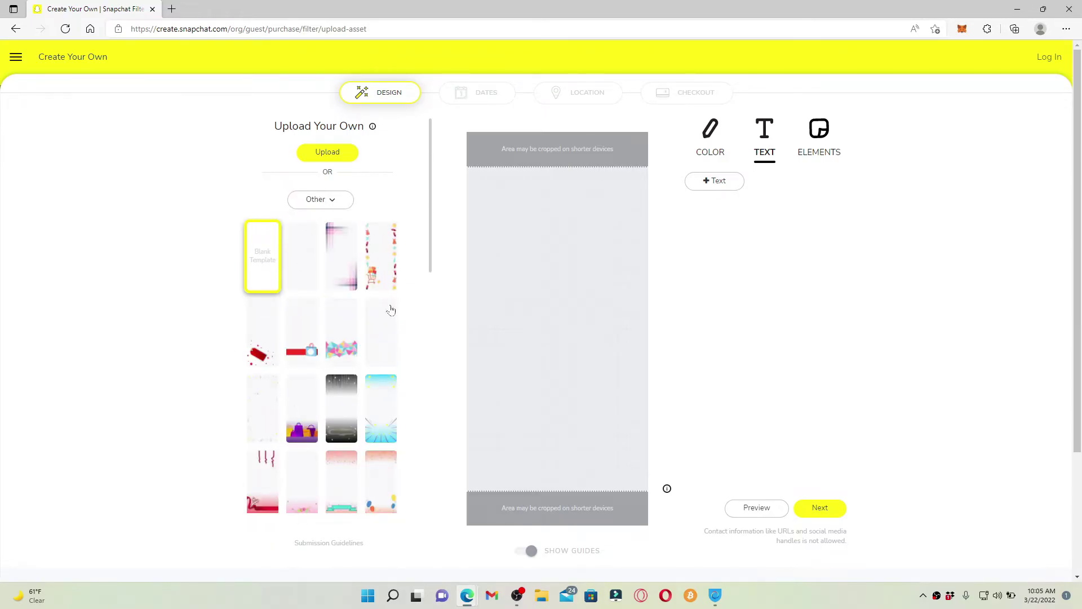
scroll(421, 372, down, 5)
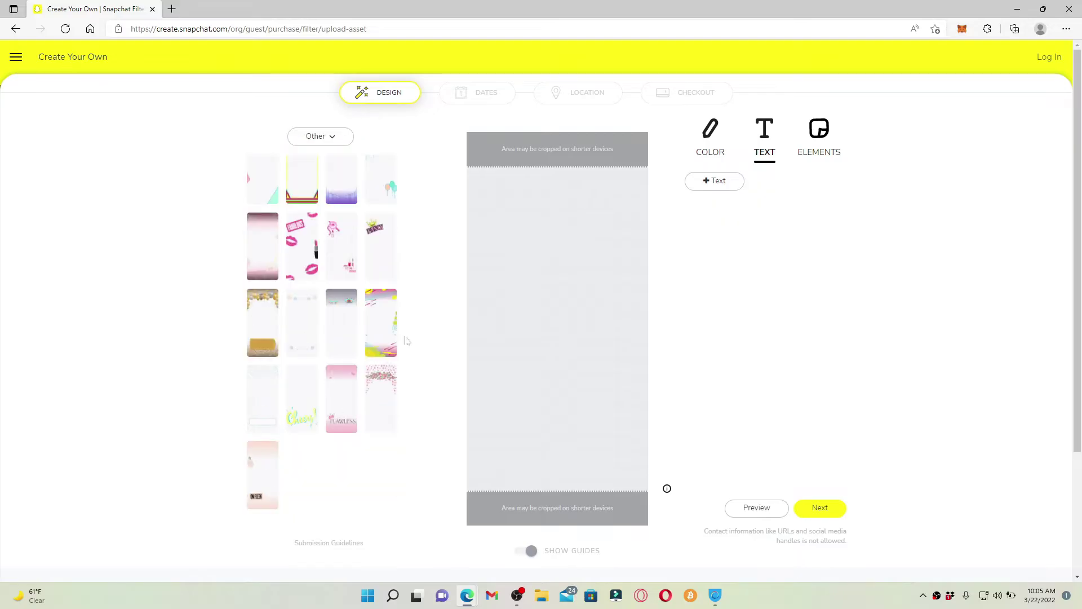
click(306, 409)
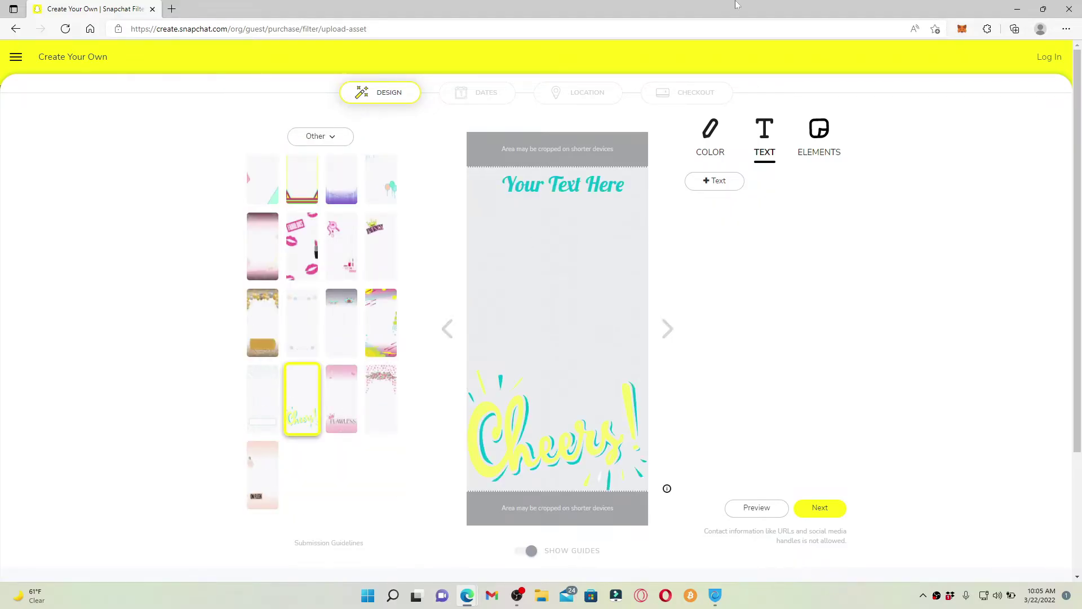
Recolour the Cheers! template with the dark blue palette after trying red
click(707, 142)
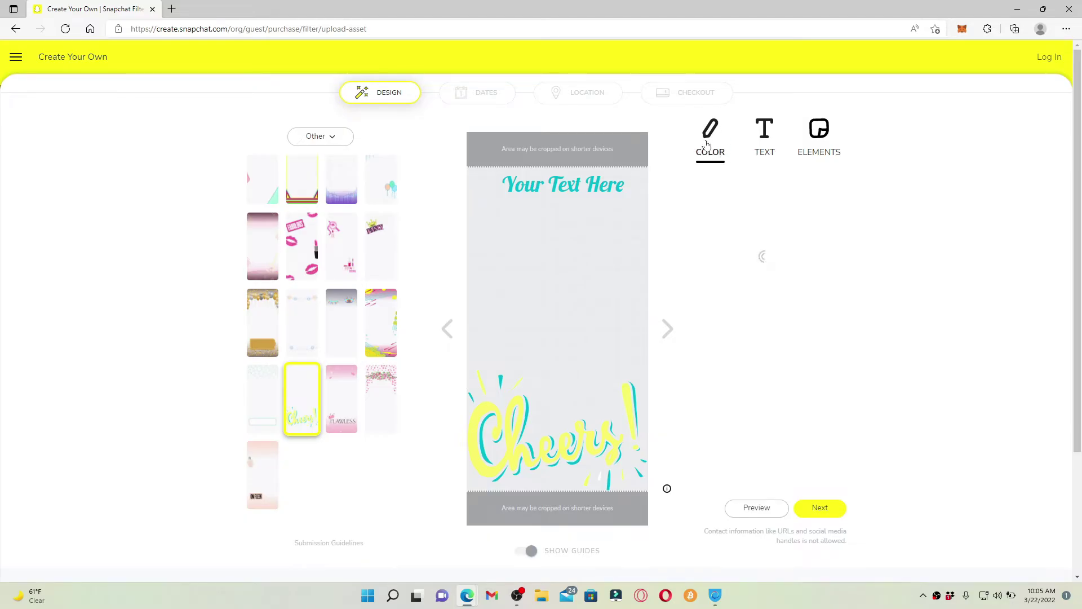
click(785, 194)
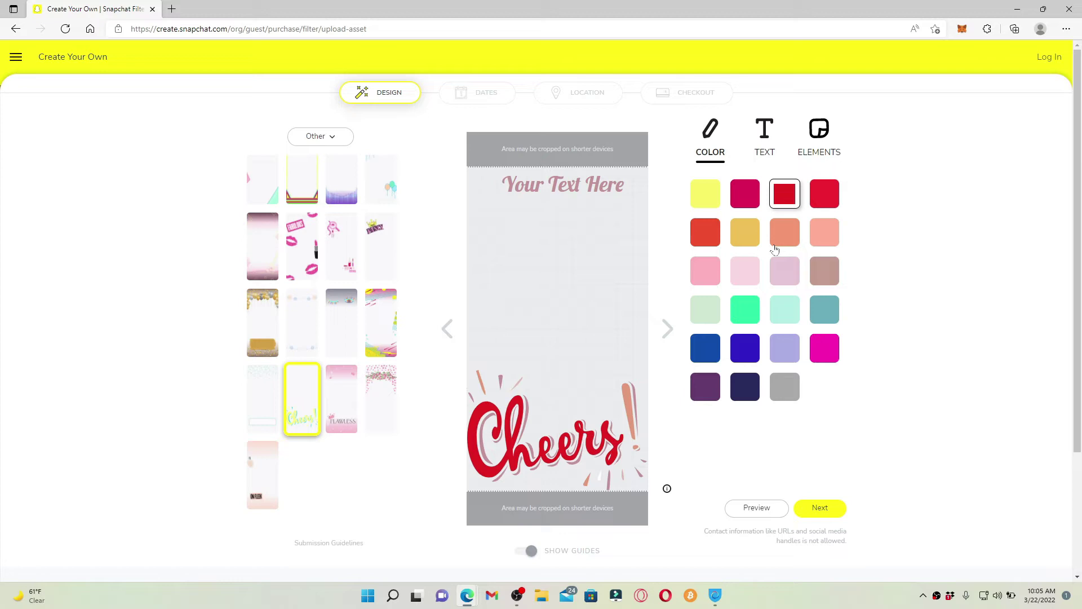
click(745, 348)
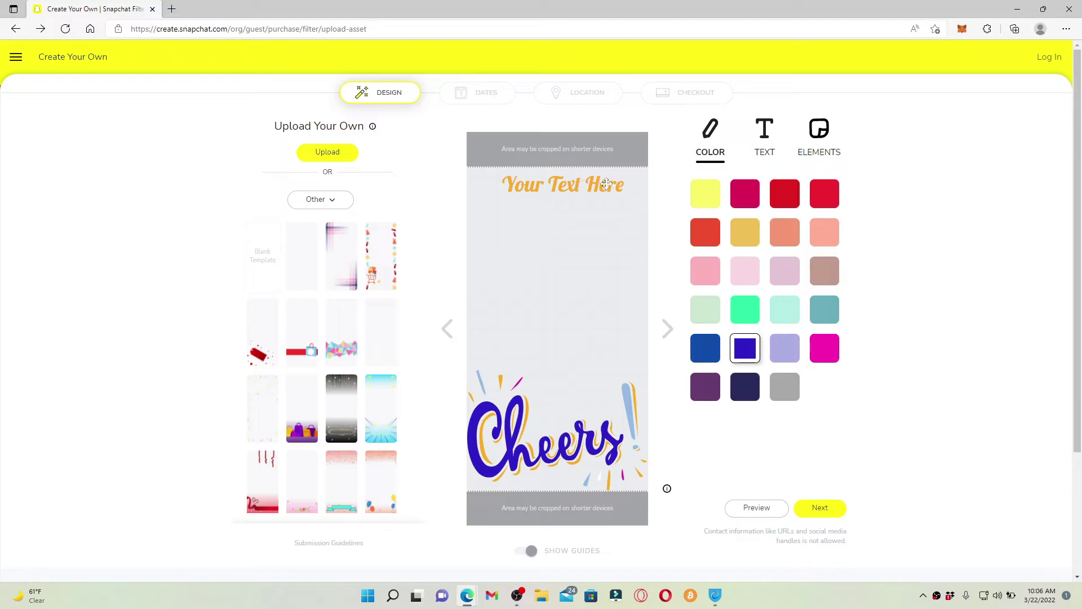
Add red 'happy holiday!!!!' text in Alfa Slab One, then continue to the Dates step
click(765, 146)
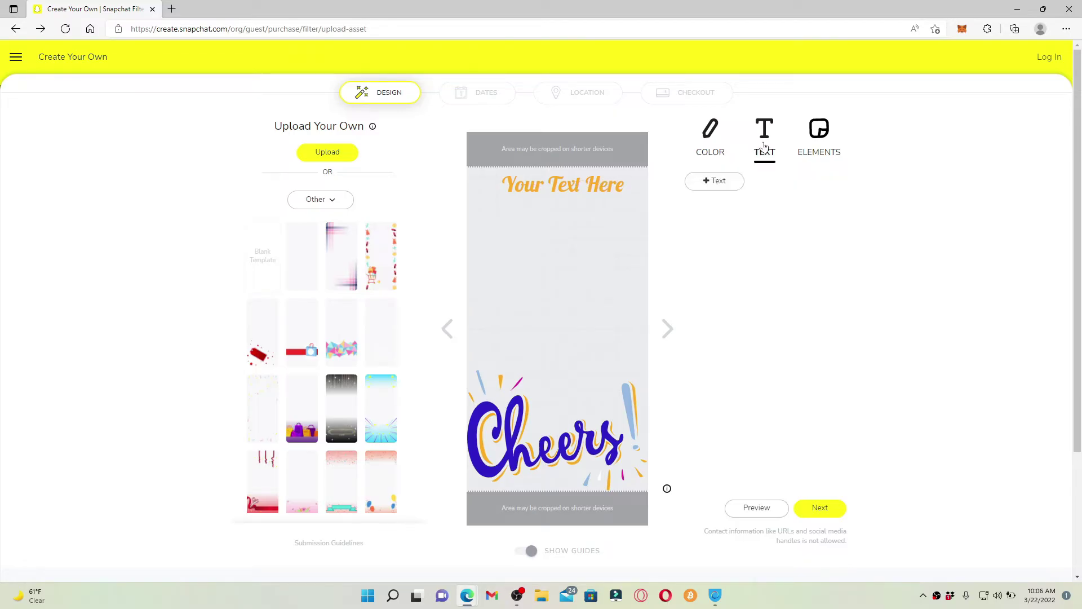
click(717, 181)
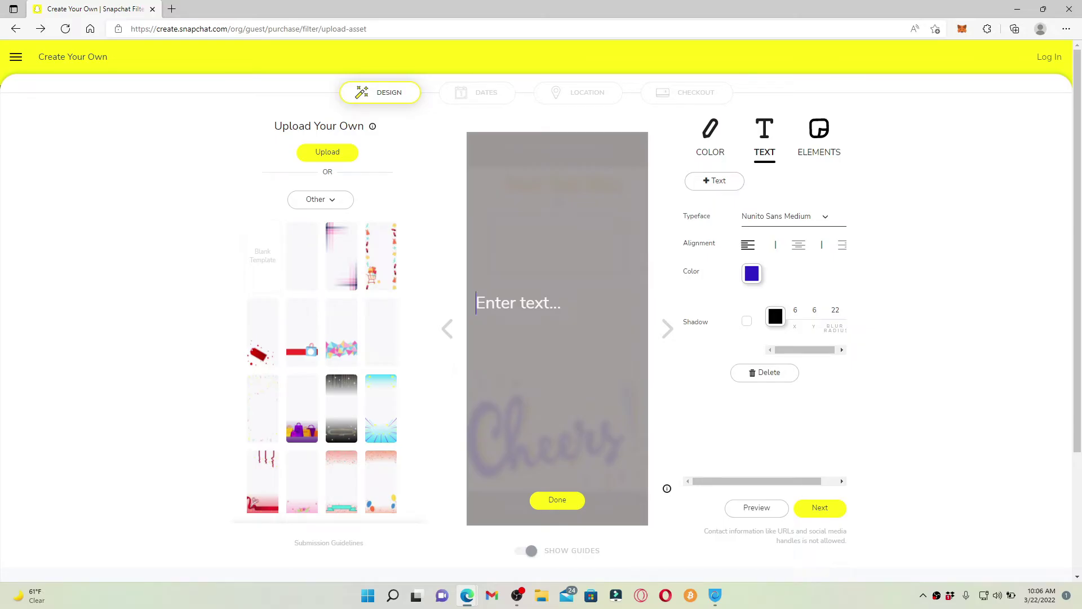
text(happy holiday!!!!)
click(752, 274)
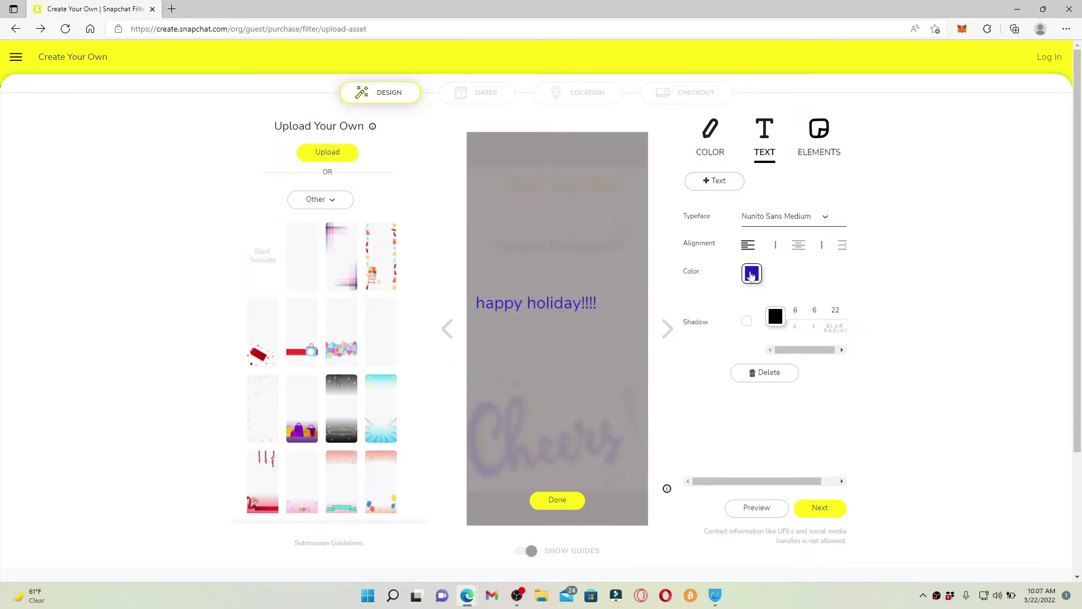
click(824, 217)
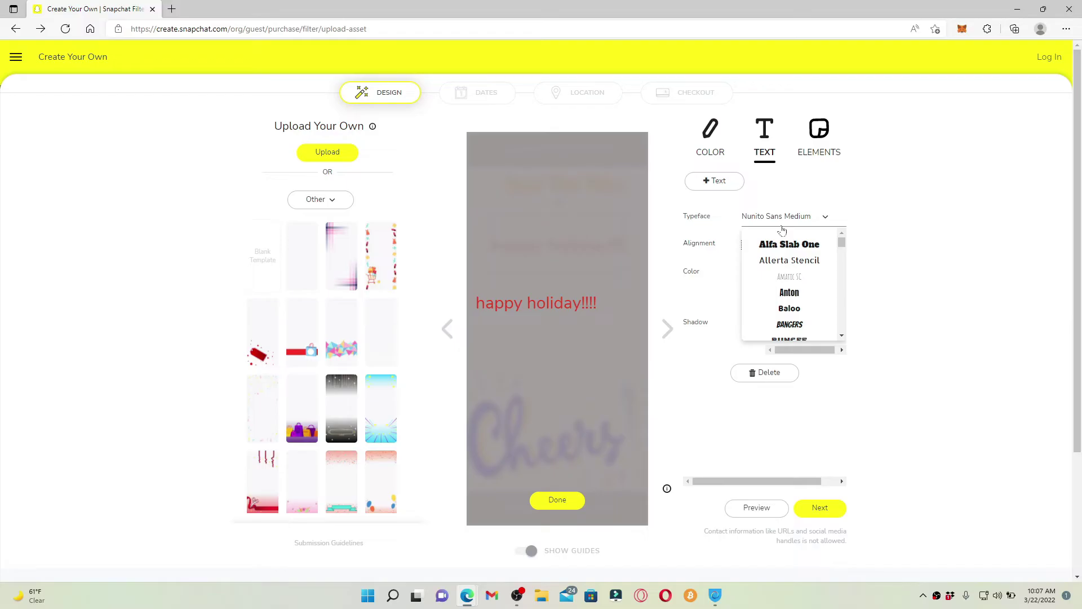
click(788, 244)
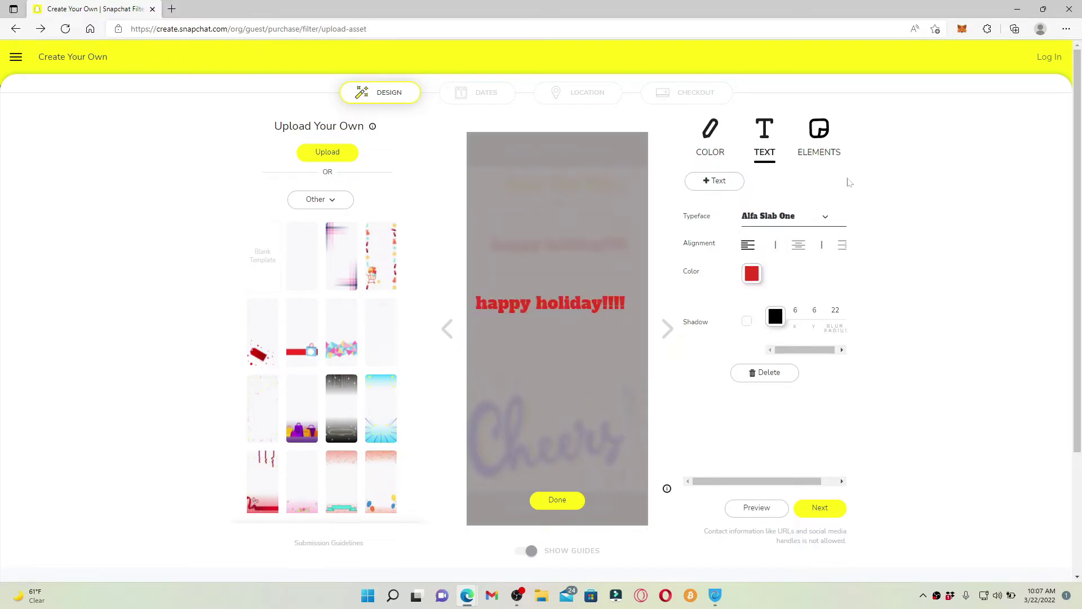
click(557, 499)
click(818, 135)
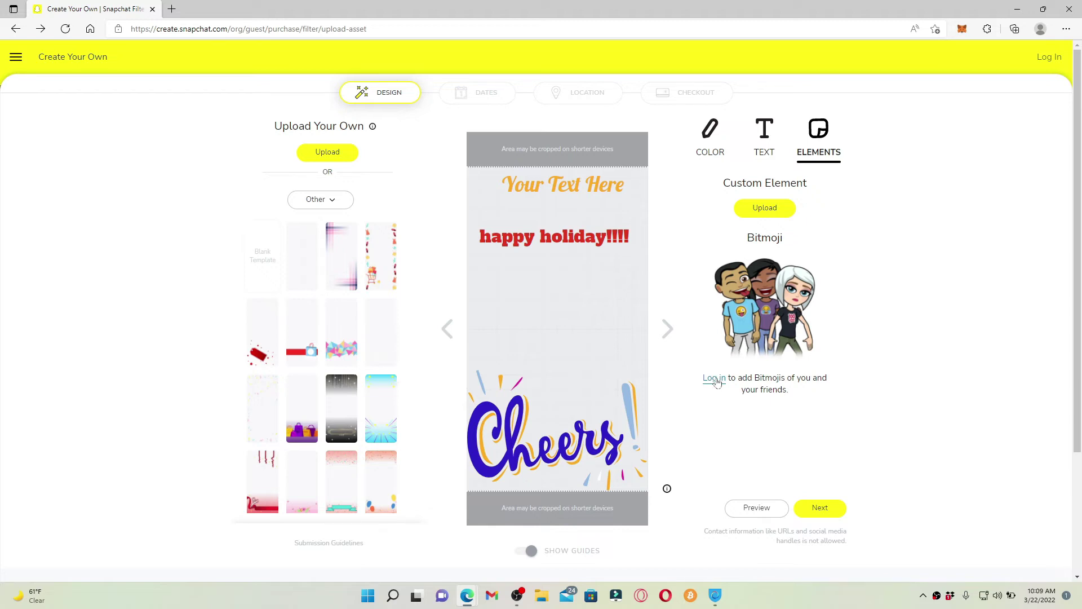
click(829, 510)
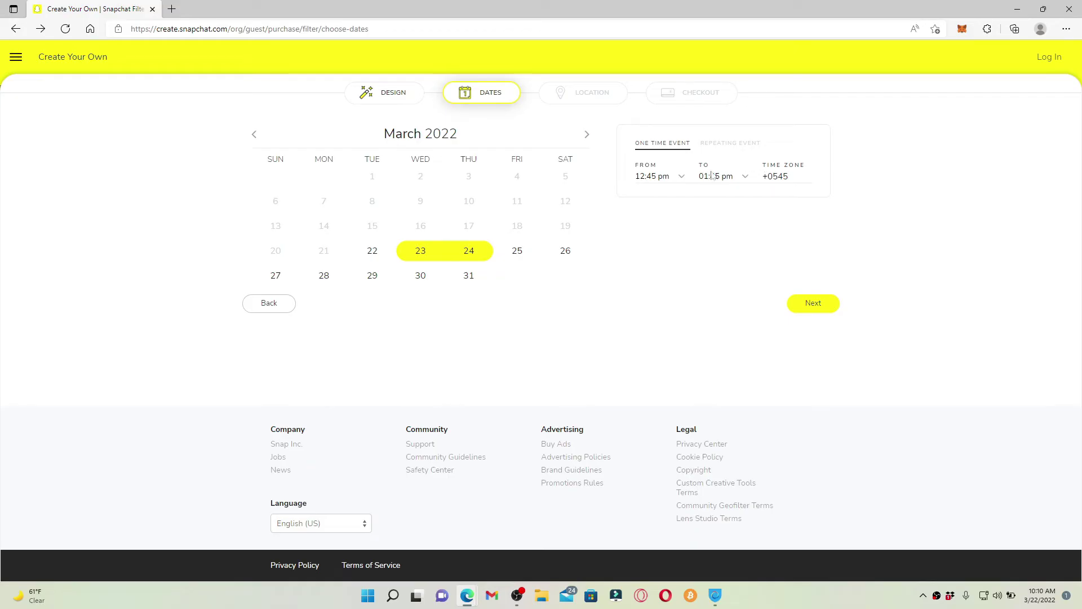
Set the end time to 08:45 am, keep the Satdobato location, and go to checkout
click(722, 176)
click(719, 335)
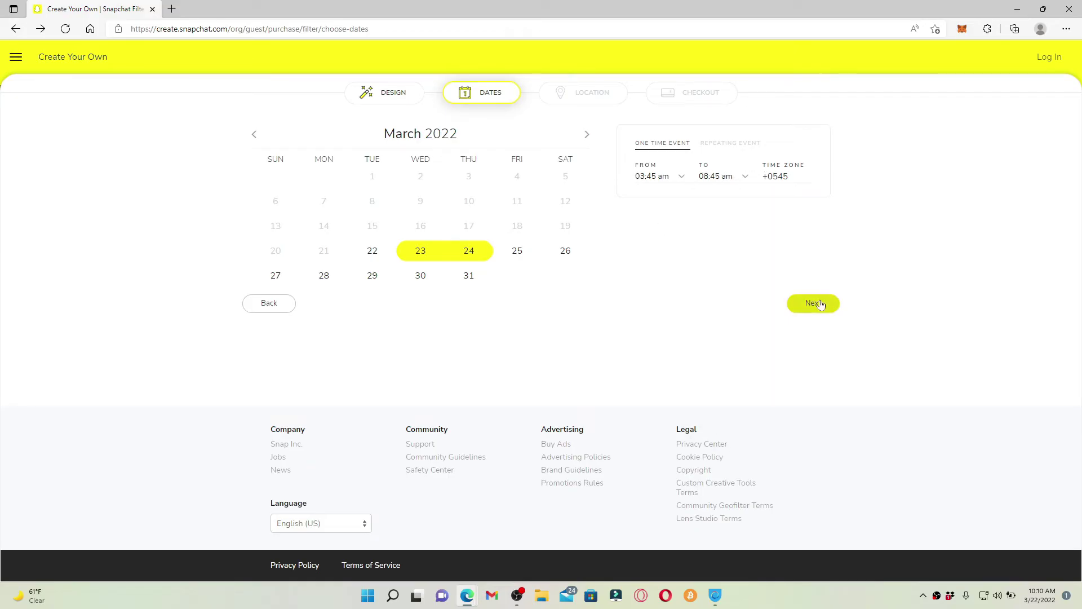
click(813, 303)
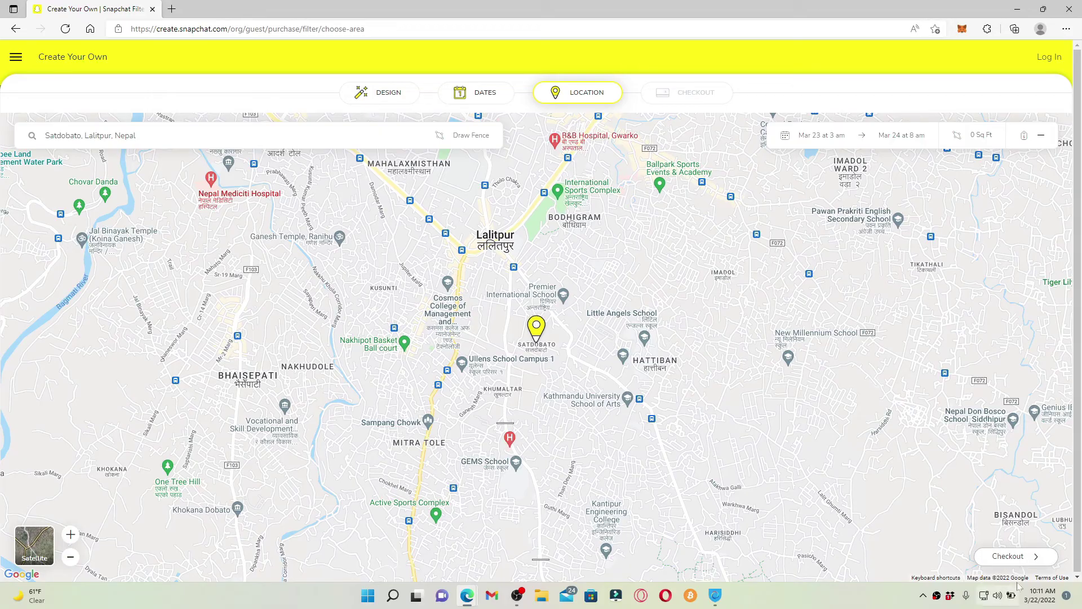
click(1031, 558)
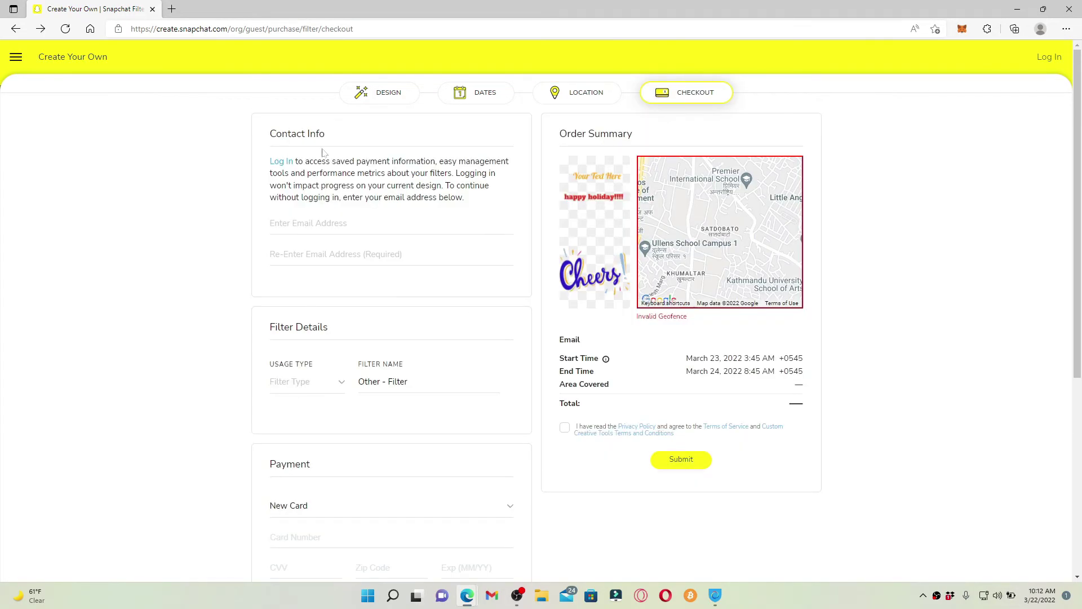
scroll(346, 403, down, 3)
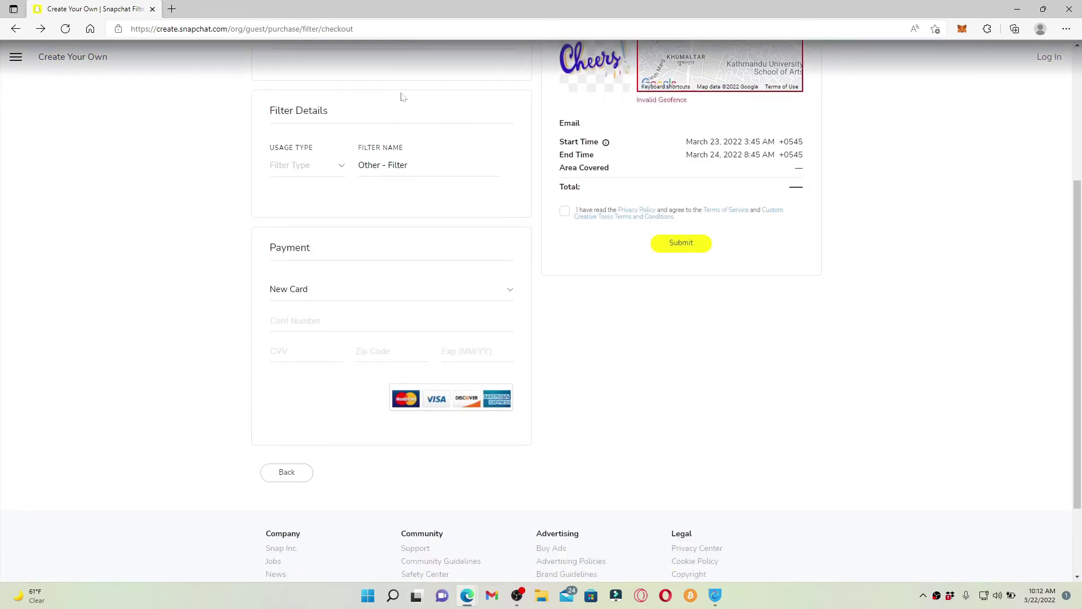
scroll(346, 402, down, 3)
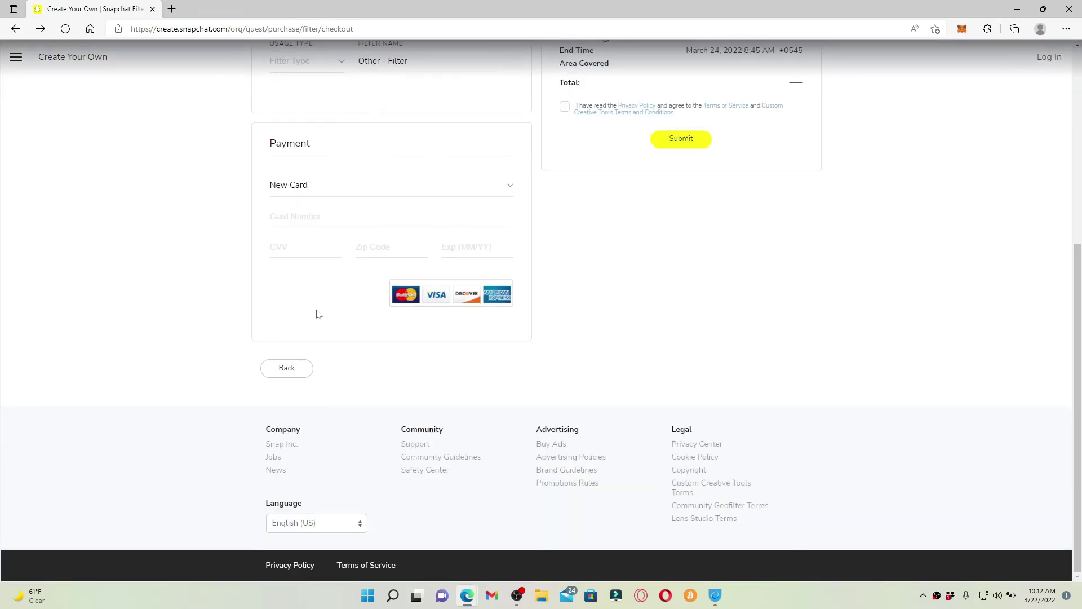
scroll(382, 319, up, 5)
Tick the Privacy Policy and terms agreement checkbox
click(566, 426)
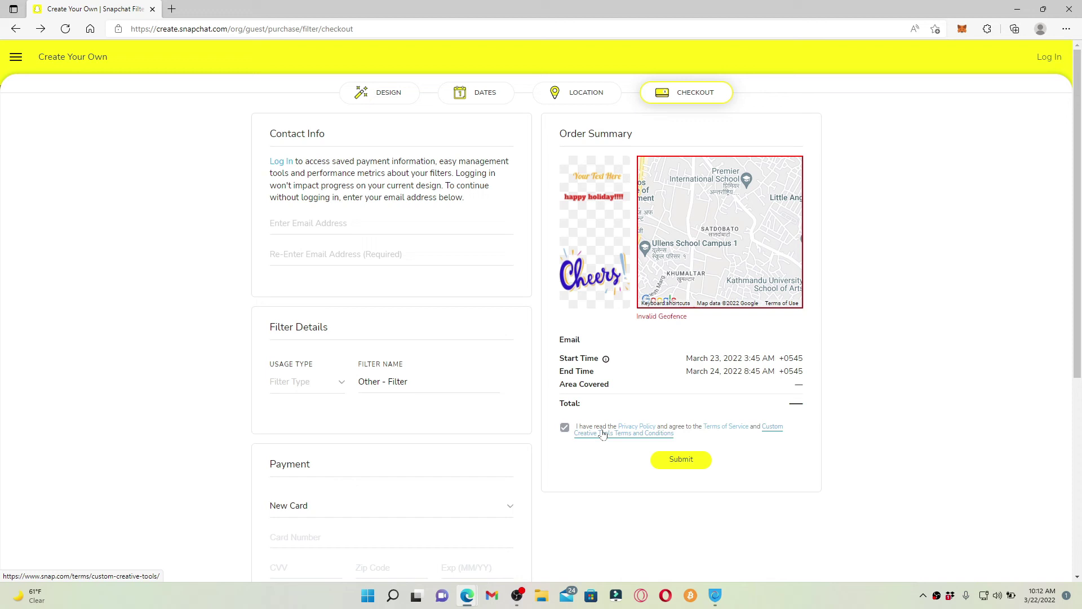